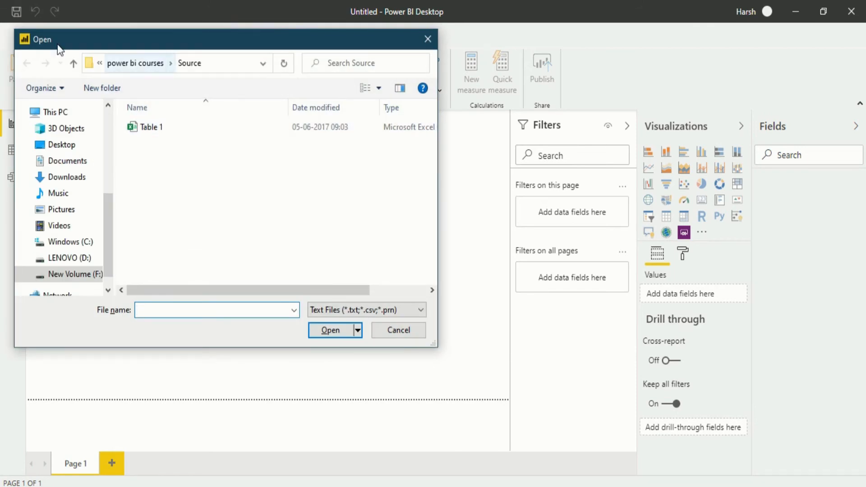
# Import the Table 1 CSV file from the Source folder and open its data for transformation
pyautogui.click(160, 127)
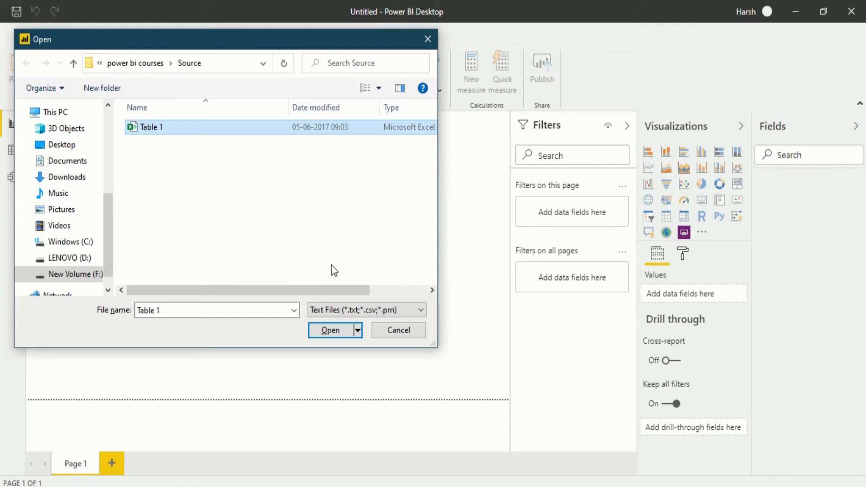
pyautogui.click(331, 330)
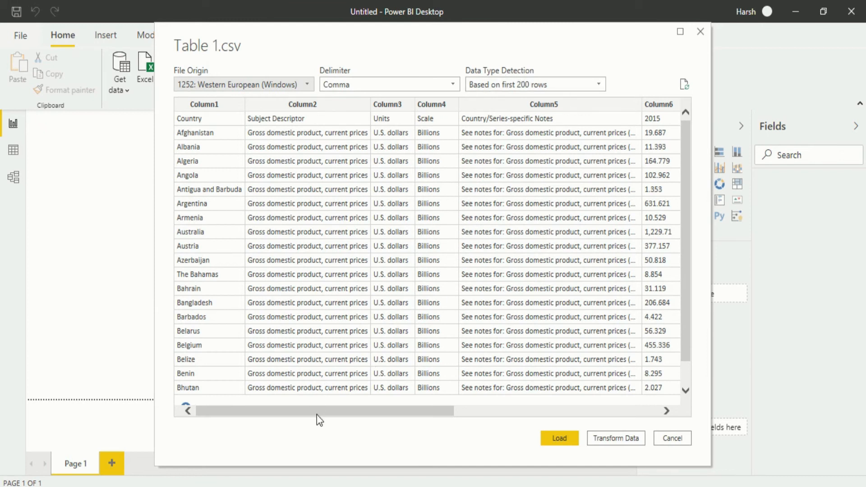
pyautogui.moveTo(317, 415); pyautogui.dragTo(236, 419)
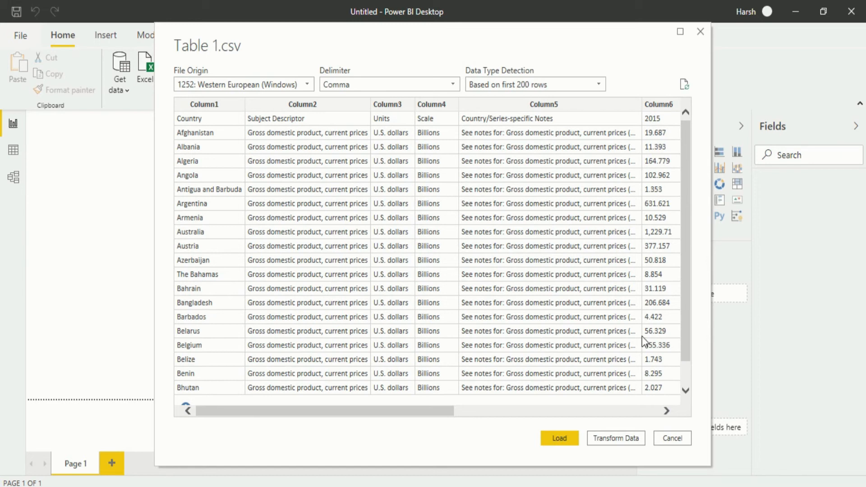
pyautogui.click(628, 440)
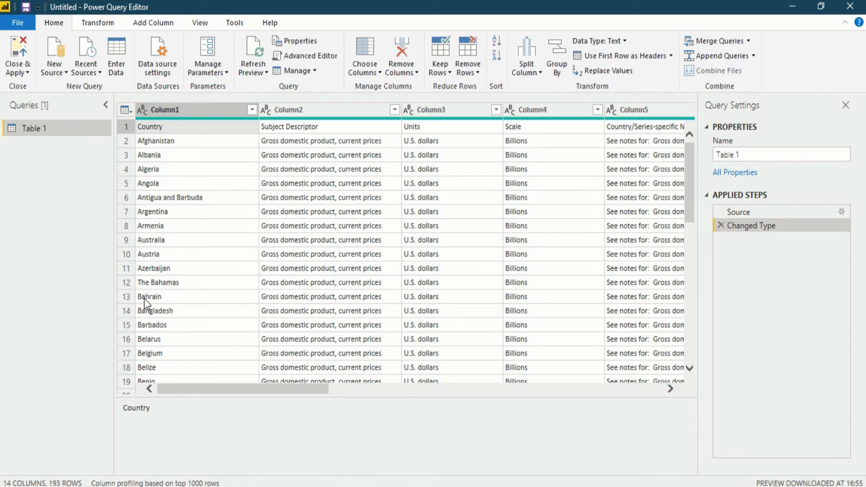
# Promote the first row of the Table 1 query to column headers
pyautogui.moveTo(202, 386); pyautogui.dragTo(168, 383)
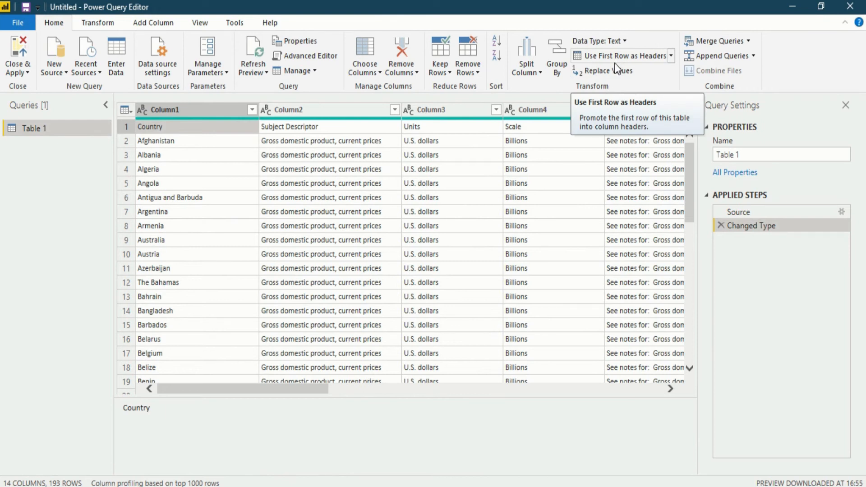
pyautogui.click(643, 56)
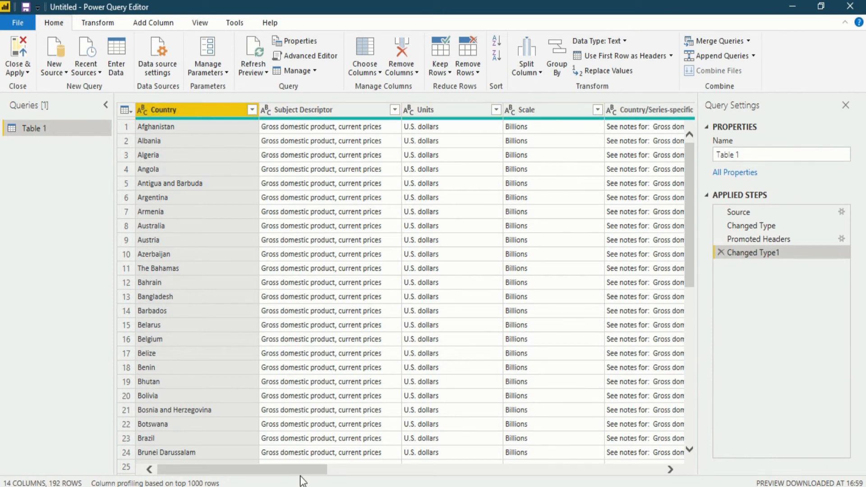
# Remove the Estimates Start After column from the table
pyautogui.moveTo(299, 473); pyautogui.dragTo(193, 436)
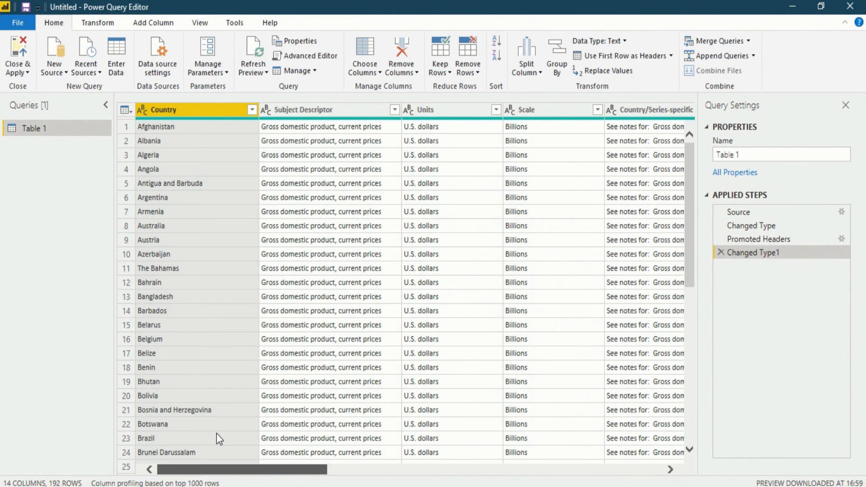
pyautogui.moveTo(217, 434); pyautogui.dragTo(691, 459)
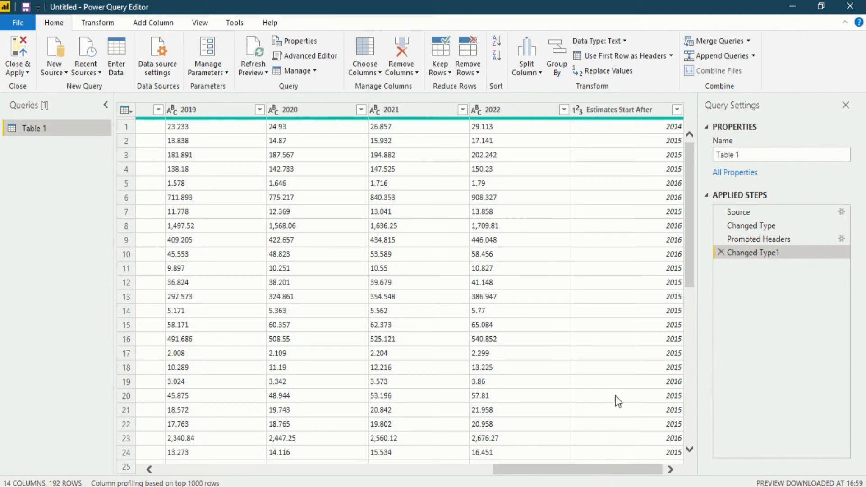
pyautogui.click(629, 113)
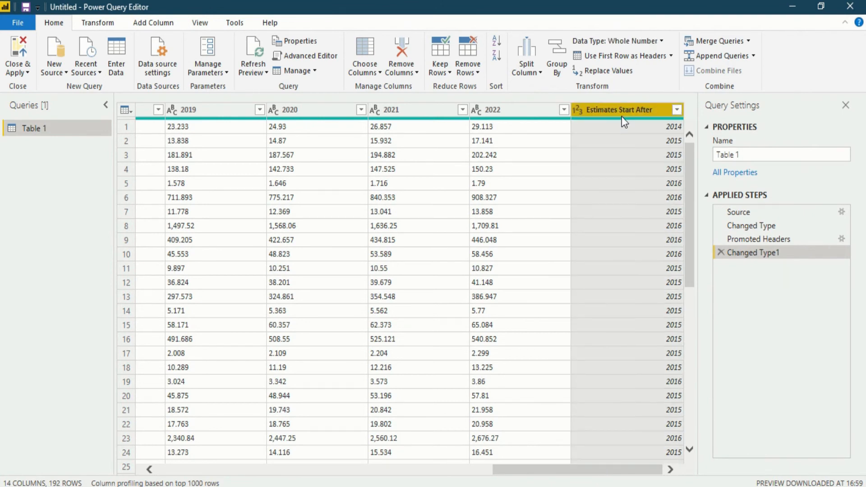
pyautogui.click(407, 49)
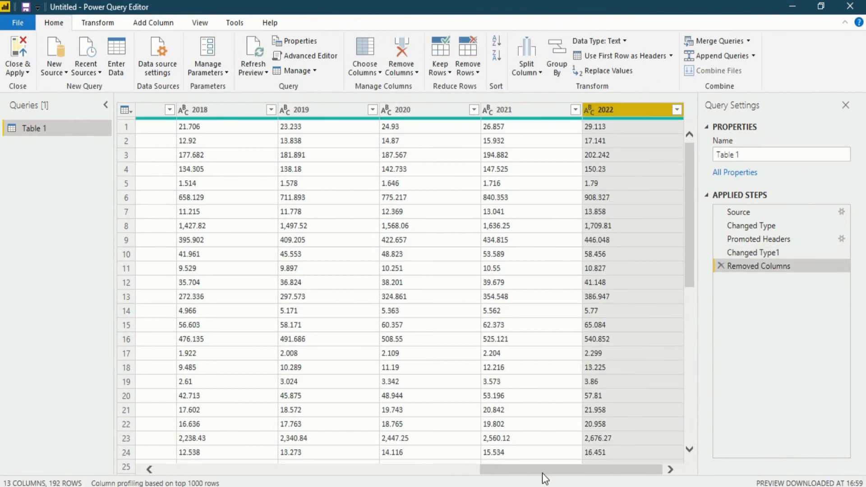
# Look across the remaining columns and examine the year columns from 2015 to 2019 one by one
pyautogui.moveTo(543, 472); pyautogui.dragTo(136, 456)
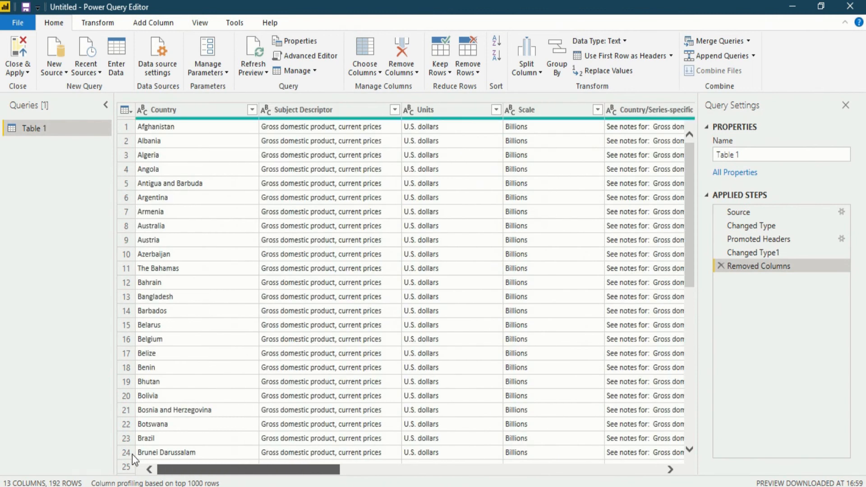
pyautogui.moveTo(208, 451); pyautogui.dragTo(367, 436)
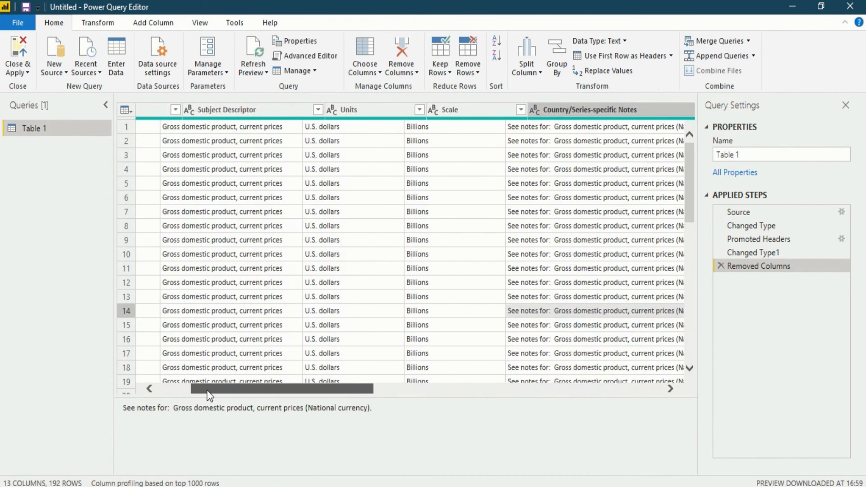
pyautogui.moveTo(207, 394); pyautogui.dragTo(373, 408)
pyautogui.click(251, 110)
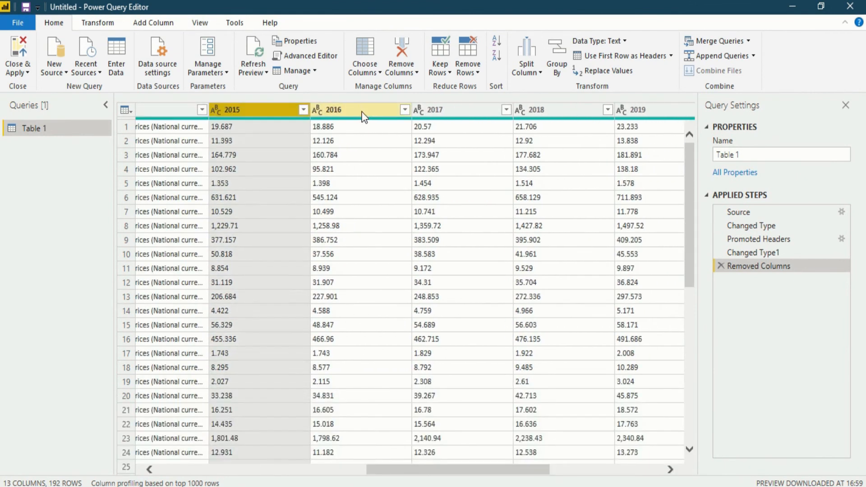
pyautogui.click(357, 110)
pyautogui.click(451, 112)
pyautogui.click(572, 113)
pyautogui.click(622, 110)
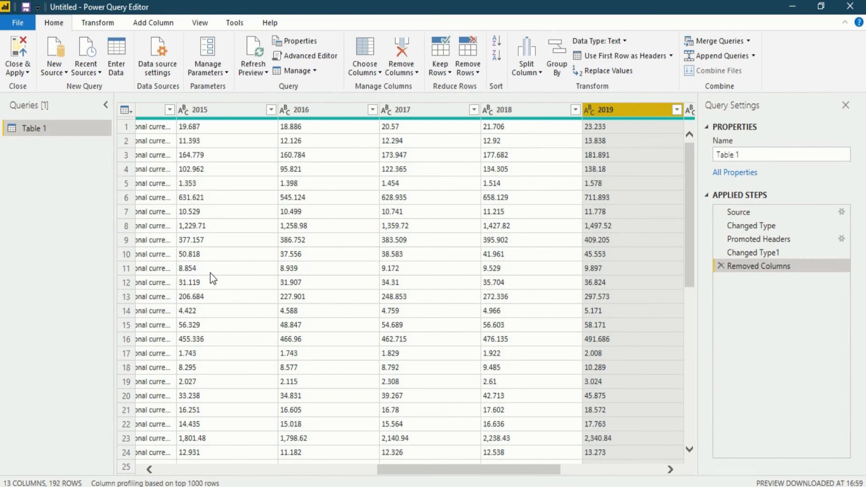
# Select all the year columns from 2015 through 2022 and unpivot them into attribute and value rows
pyautogui.moveTo(209, 120)
pyautogui.click(224, 114)
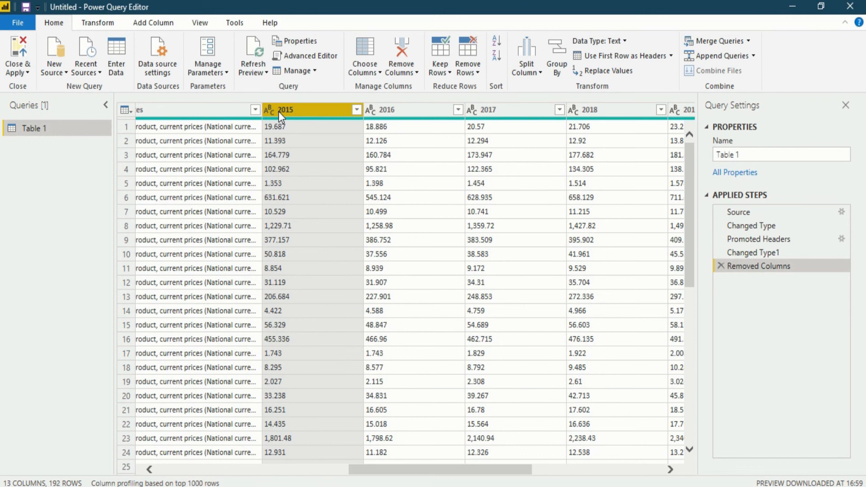
pyautogui.keyDown('shift'); pyautogui.click(617, 111); pyautogui.keyUp('shift')
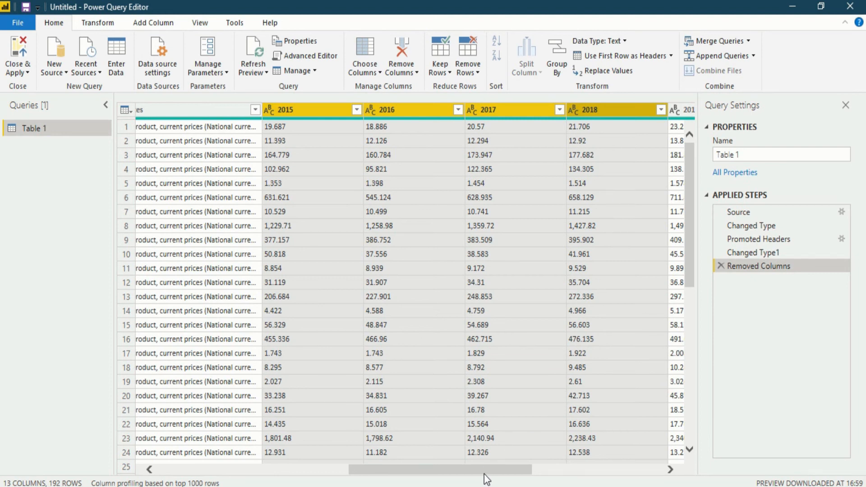
pyautogui.hscroll(5, 498, 472)
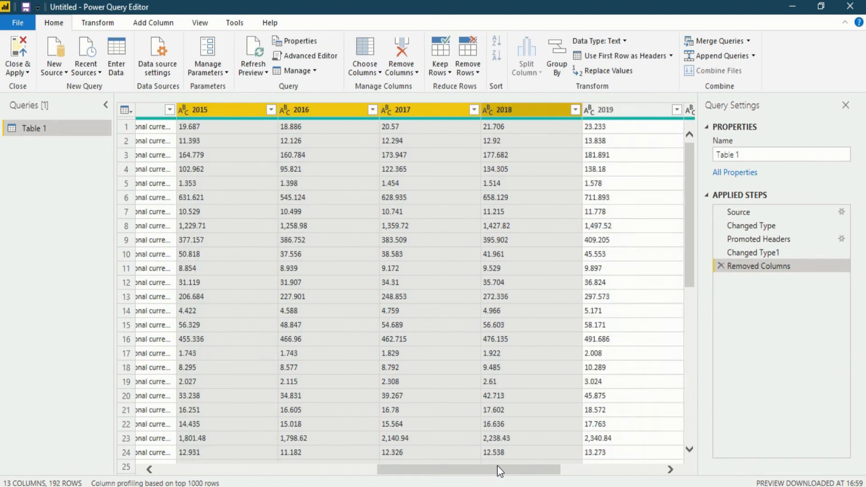
pyautogui.hscroll(1, 500, 465)
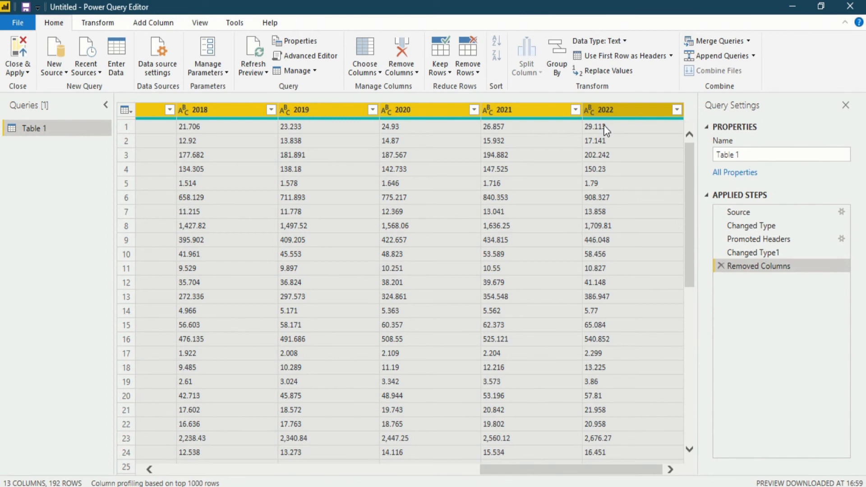
pyautogui.hscroll(-2, 539, 458)
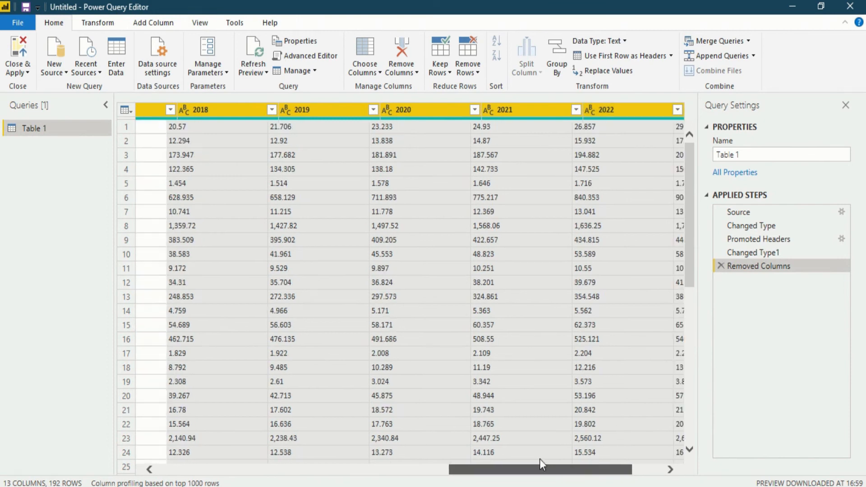
pyautogui.hscroll(-3, 532, 460)
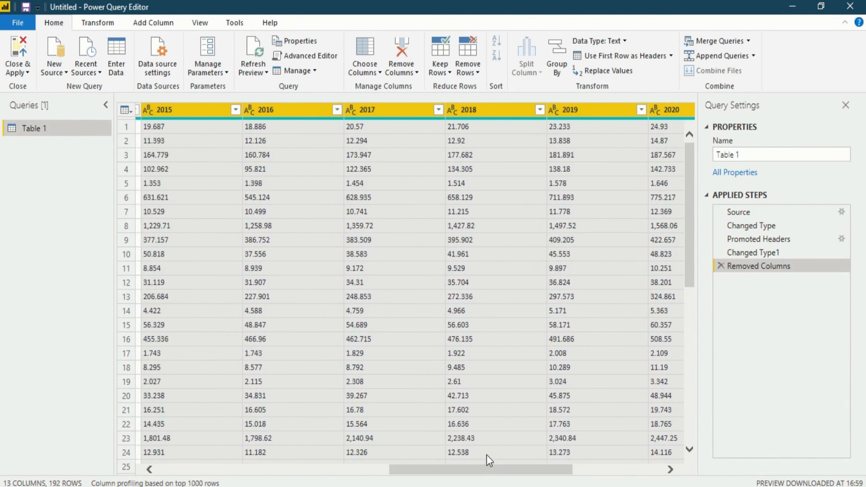
pyautogui.click(109, 27)
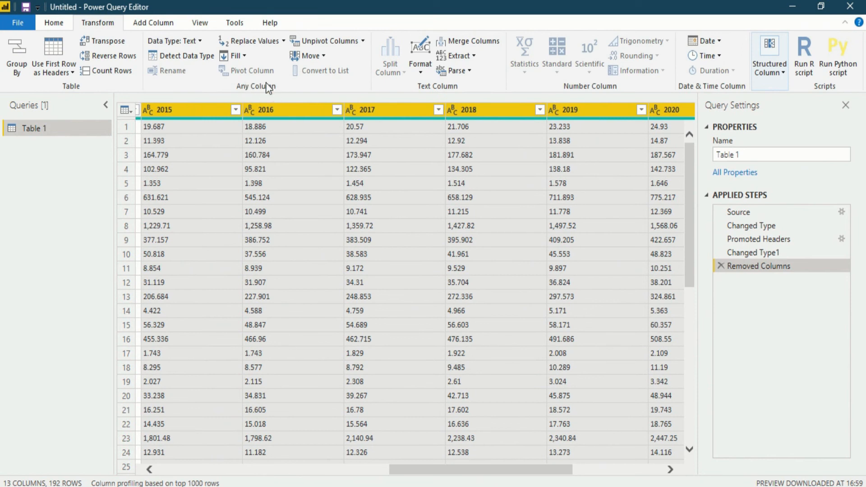
pyautogui.click(324, 38)
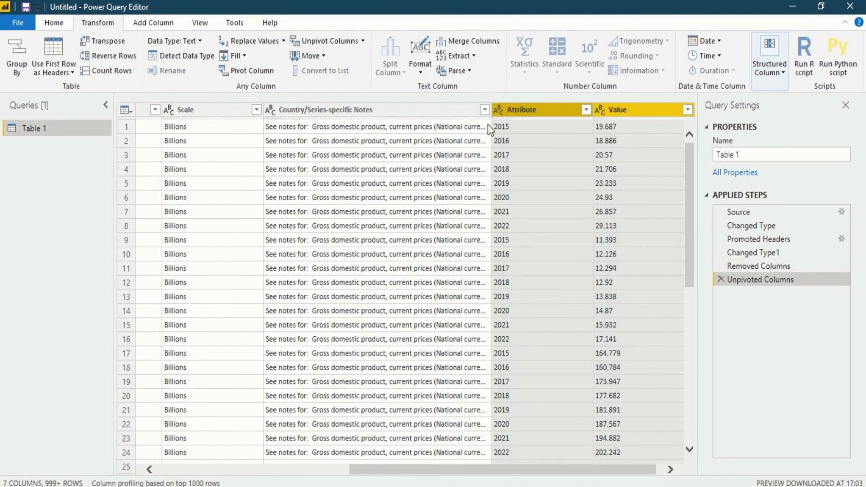
# Rename the unpivoted Attribute column to years
pyautogui.moveTo(431, 469); pyautogui.dragTo(438, 469)
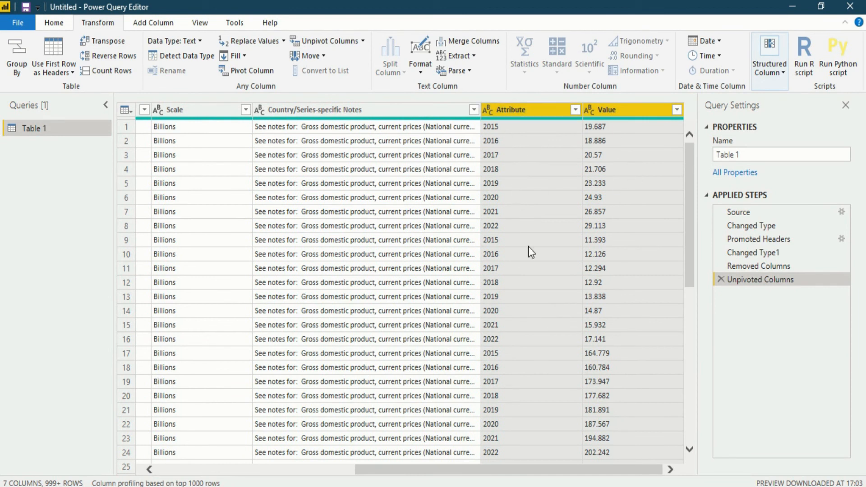
pyautogui.scroll(-6, 529, 247)
pyautogui.scroll(6, 531, 257)
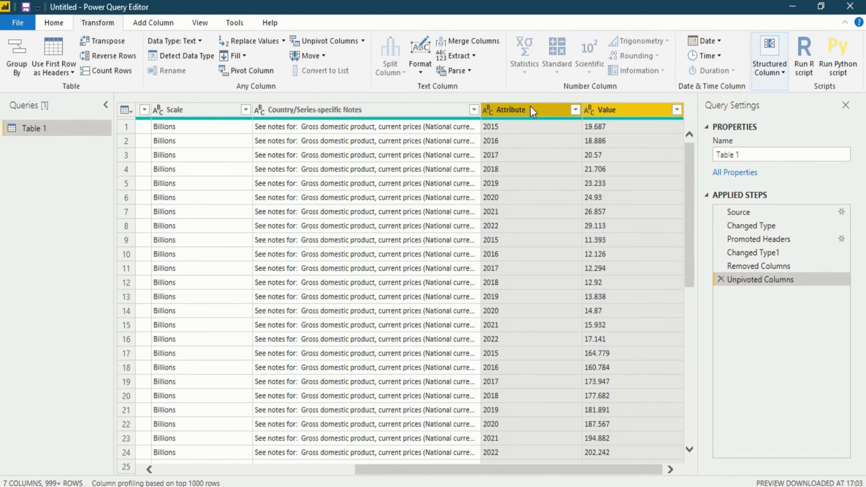
pyautogui.click(531, 108)
pyautogui.doubleClick(533, 110)
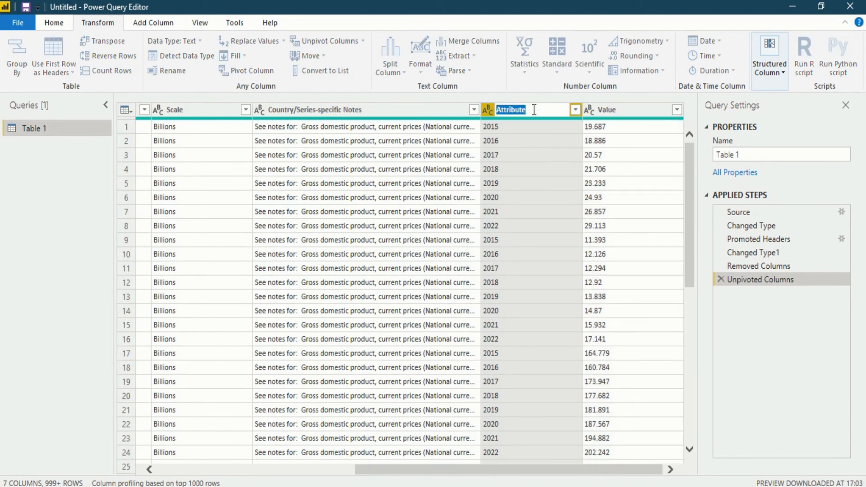
pyautogui.write('years')
pyautogui.press('Return')
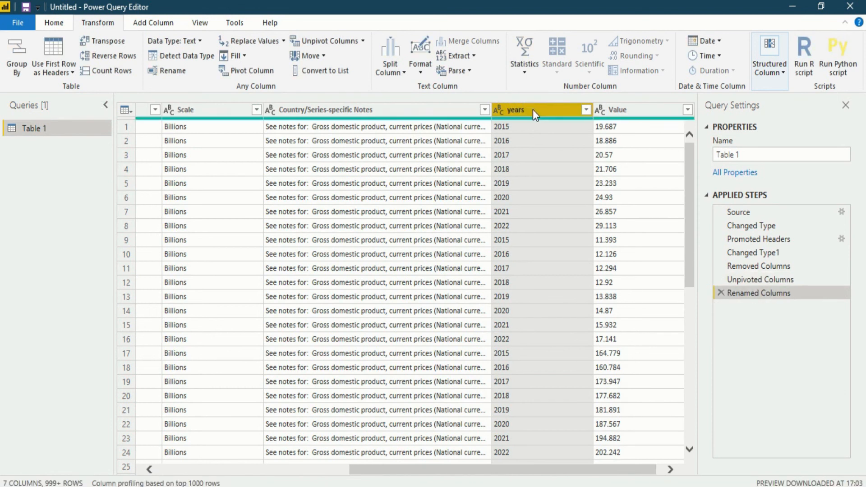
# Rename the Value column to GDP
pyautogui.doubleClick(635, 110)
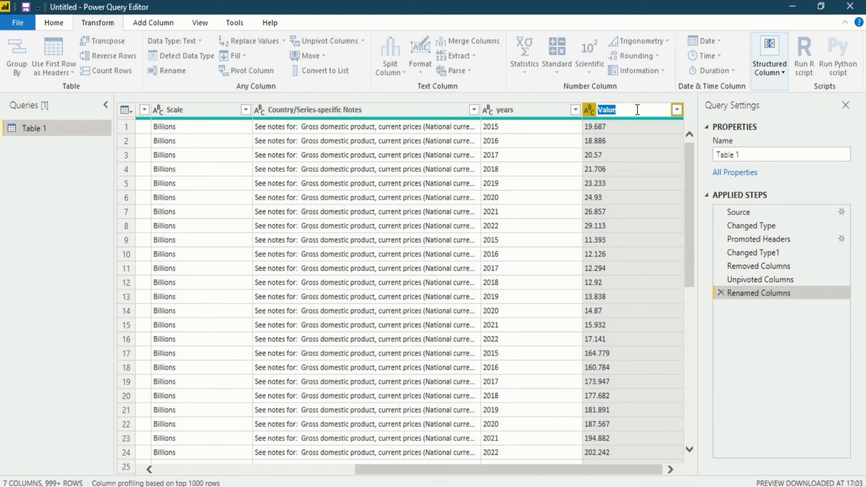
pyautogui.write('GDP')
pyautogui.press('Return')
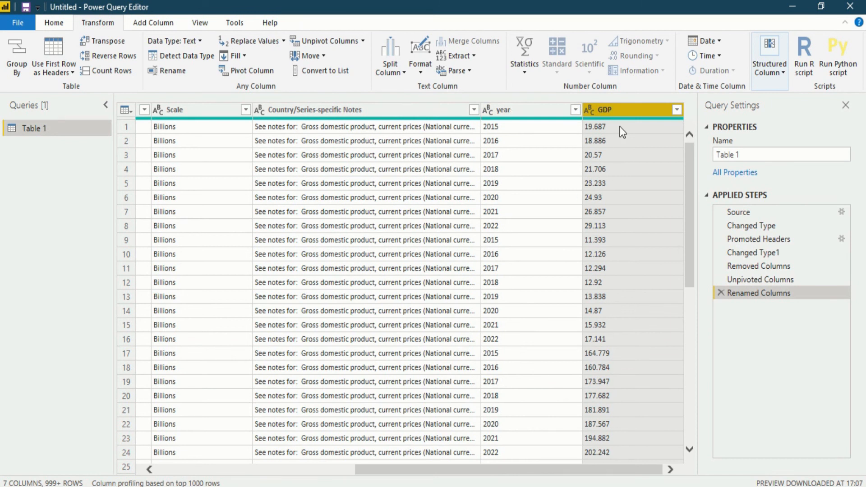
# Change the GDP column's data type to Decimal Number
pyautogui.click(589, 112)
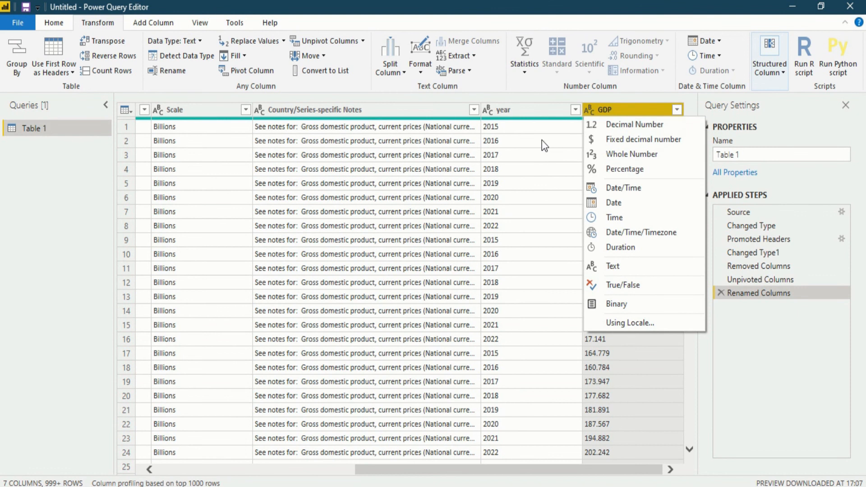
pyautogui.click(631, 125)
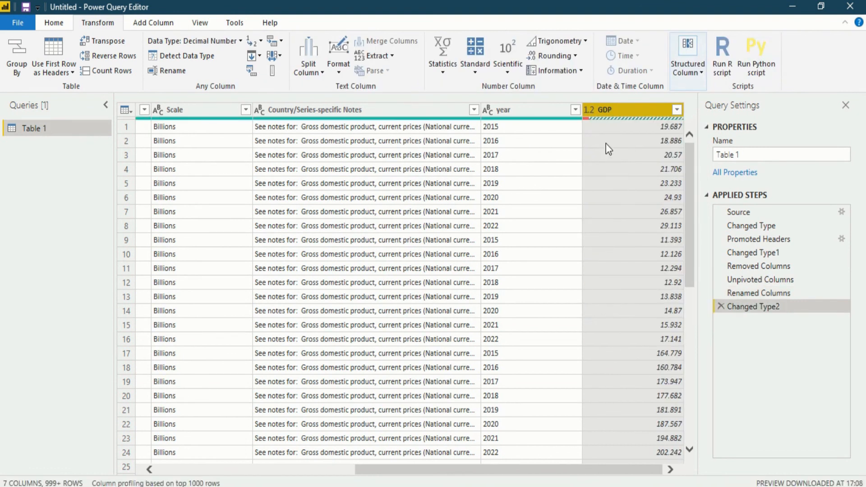
# Select all columns of the table, detect their data types automatically, and check the resulting column types
pyautogui.moveTo(500, 467); pyautogui.dragTo(203, 468)
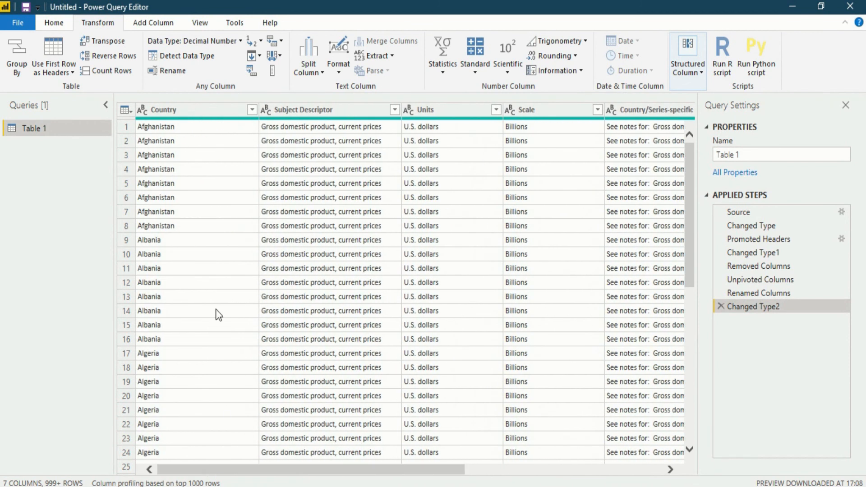
pyautogui.click(151, 110)
pyautogui.hotkey('ctrl', 'a')
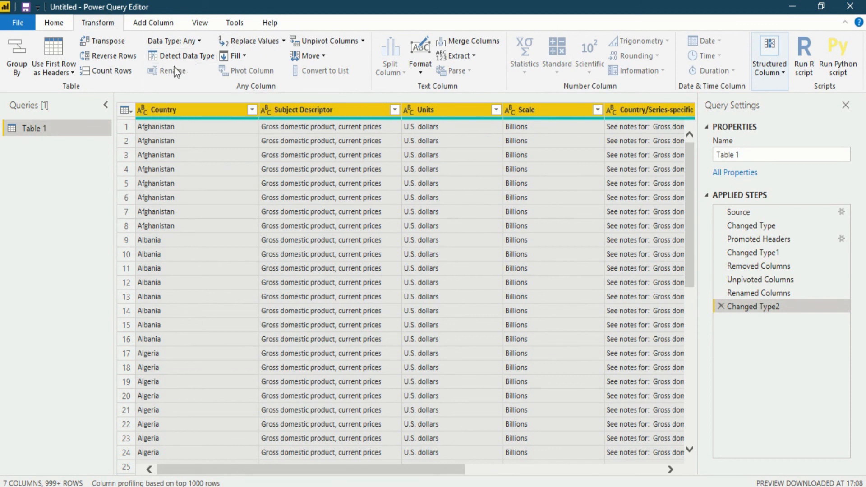
pyautogui.click(185, 57)
pyautogui.moveTo(295, 468); pyautogui.dragTo(518, 448)
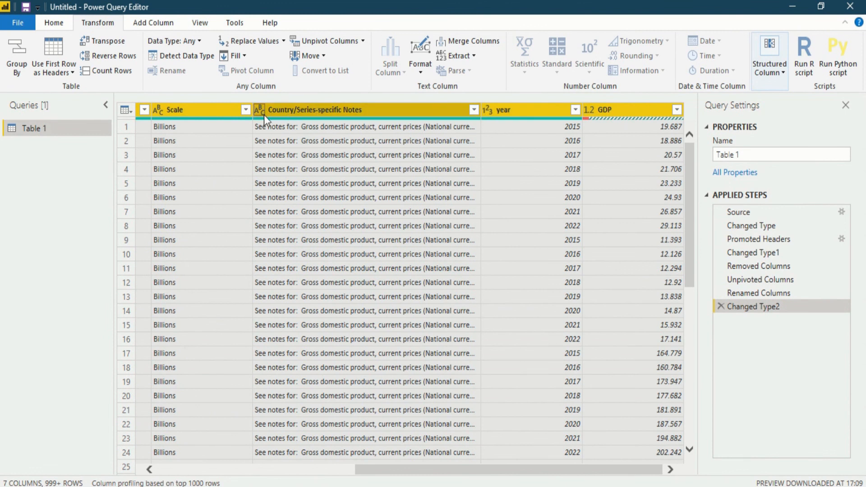
pyautogui.moveTo(372, 473)
pyautogui.mouseDown()
pyautogui.moveTo(342, 480)
pyautogui.moveTo(149, 465)
pyautogui.moveTo(371, 465)
pyautogui.mouseUp()
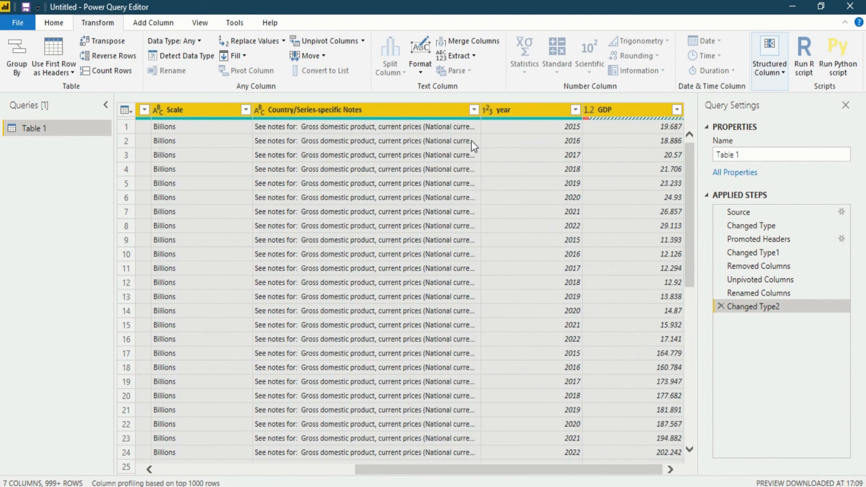